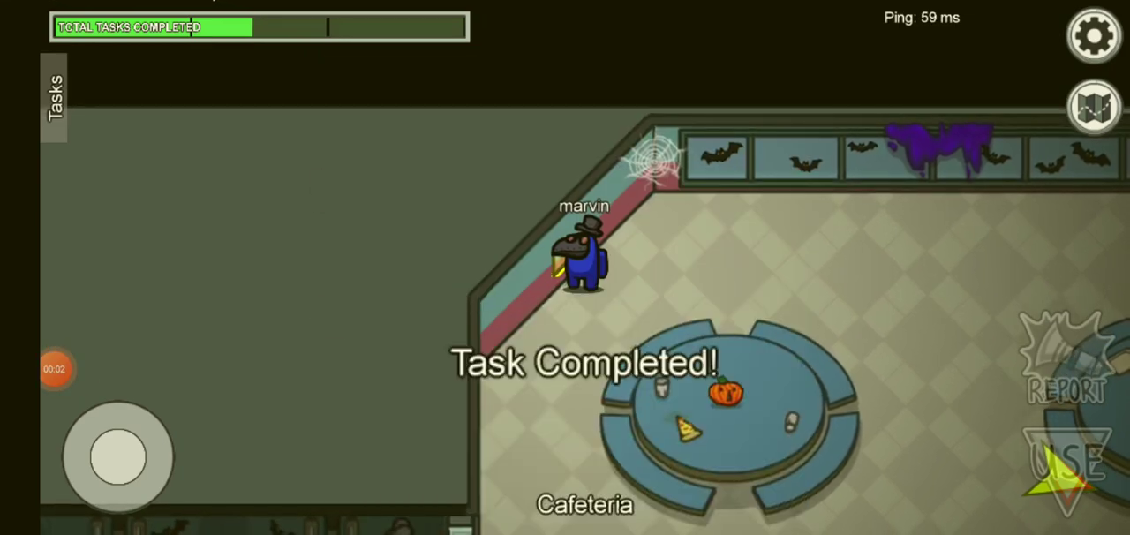
# Step: Start the MedBay Inspect Sample task, then walk to Security and watch the camera feeds
pyautogui.moveTo(117, 456)
pyautogui.mouseDown()
pyautogui.moveTo(105, 481)
pyautogui.moveTo(89, 451)
pyautogui.moveTo(114, 474)
pyautogui.moveTo(102, 479)
pyautogui.moveTo(144, 469)
pyautogui.moveTo(118, 456)
pyautogui.mouseUp()
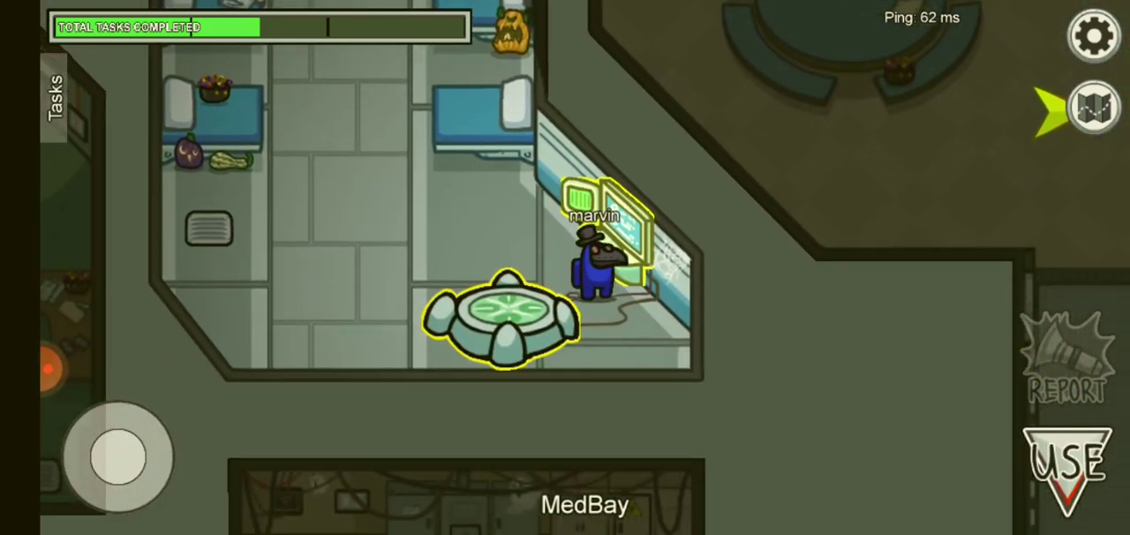
pyautogui.click(1065, 463)
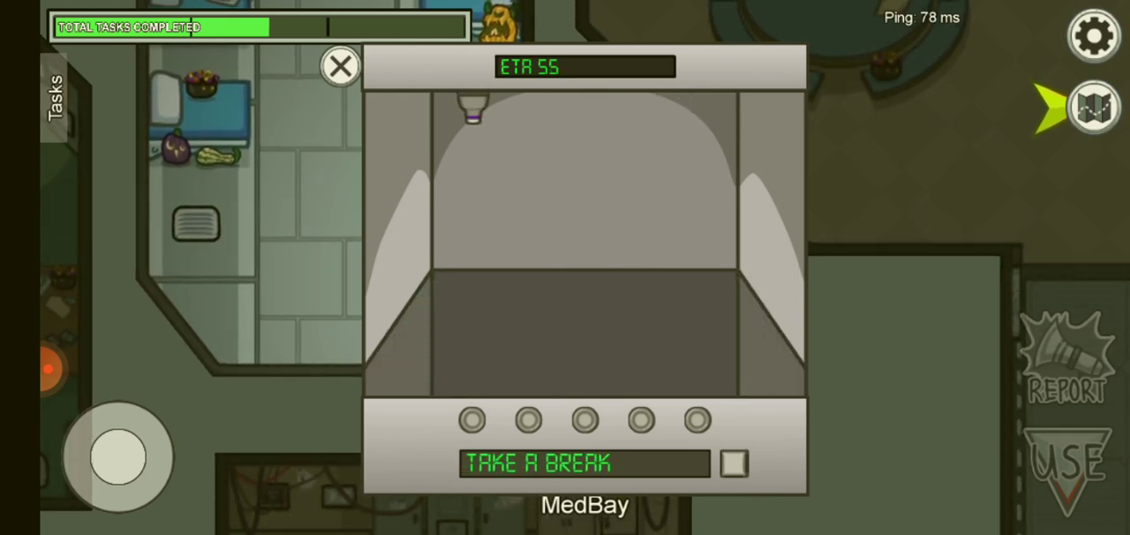
pyautogui.click(340, 66)
pyautogui.moveTo(119, 456)
pyautogui.mouseDown()
pyautogui.moveTo(91, 461)
pyautogui.moveTo(115, 427)
pyautogui.moveTo(88, 462)
pyautogui.moveTo(98, 475)
pyautogui.moveTo(141, 467)
pyautogui.moveTo(120, 413)
pyautogui.mouseUp()
pyautogui.click(1065, 463)
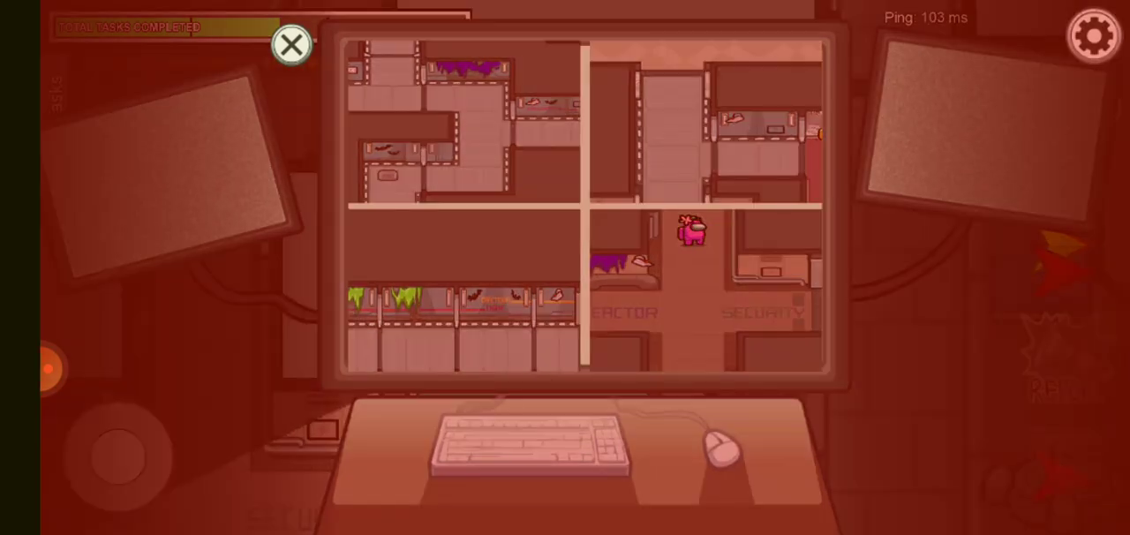
# Step: Leave the cameras, run to O2 and submit code 63600 on the keypad
pyautogui.click(291, 44)
pyautogui.moveTo(118, 455)
pyautogui.mouseDown()
pyautogui.moveTo(95, 472)
pyautogui.moveTo(126, 484)
pyautogui.moveTo(147, 455)
pyautogui.mouseUp()
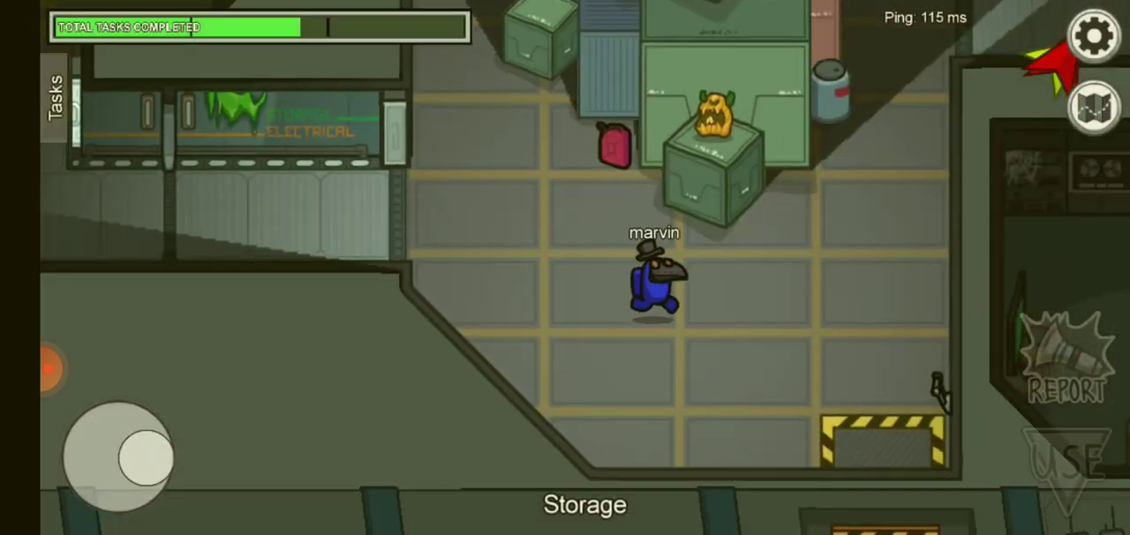
pyautogui.moveTo(147, 455)
pyautogui.mouseDown()
pyautogui.moveTo(116, 427)
pyautogui.moveTo(88, 462)
pyautogui.moveTo(107, 430)
pyautogui.mouseUp()
pyautogui.click(1066, 459)
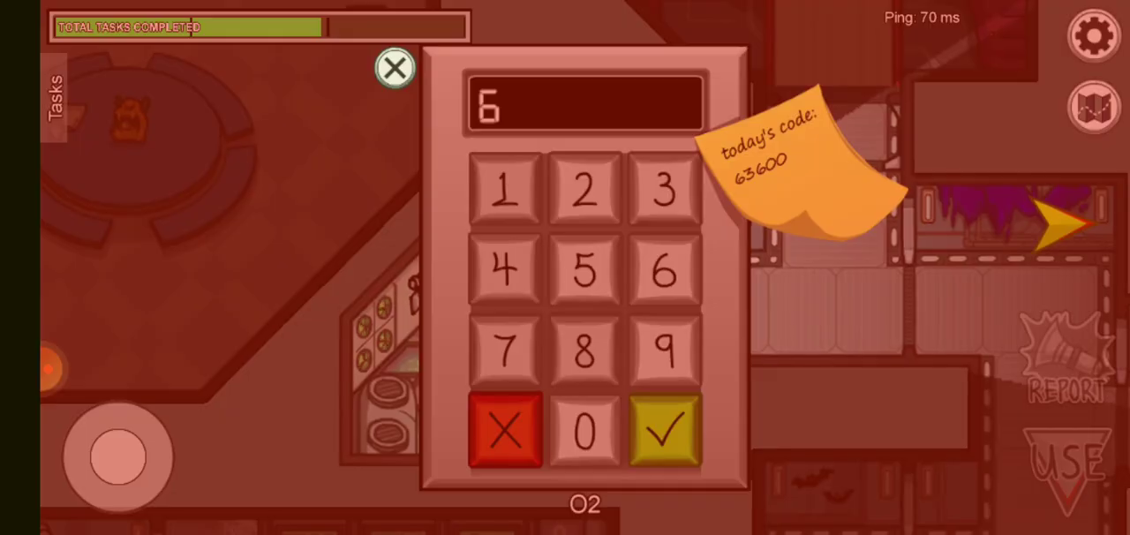
pyautogui.click(664, 188)
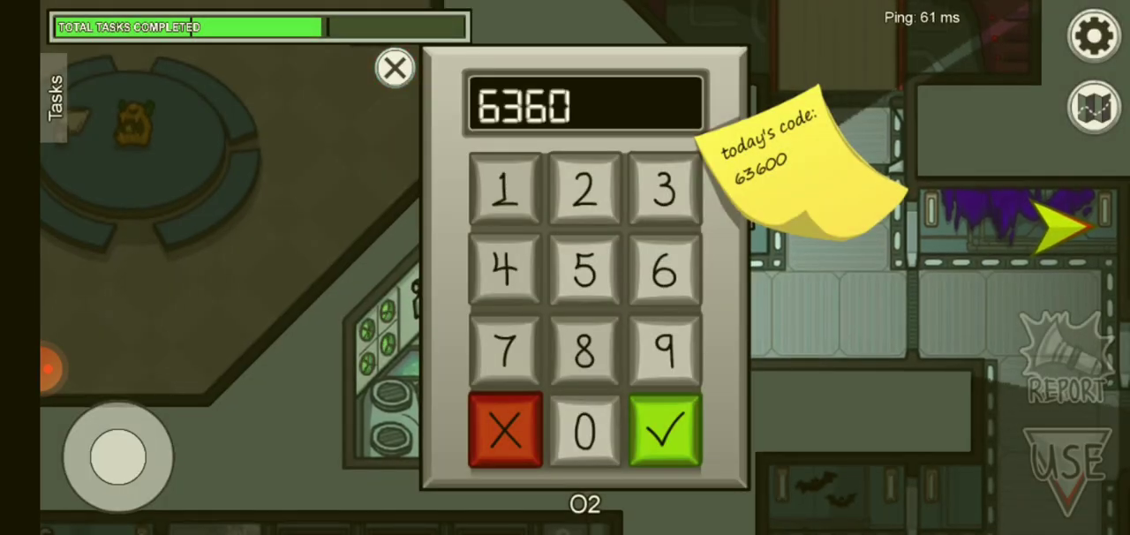
pyautogui.click(584, 430)
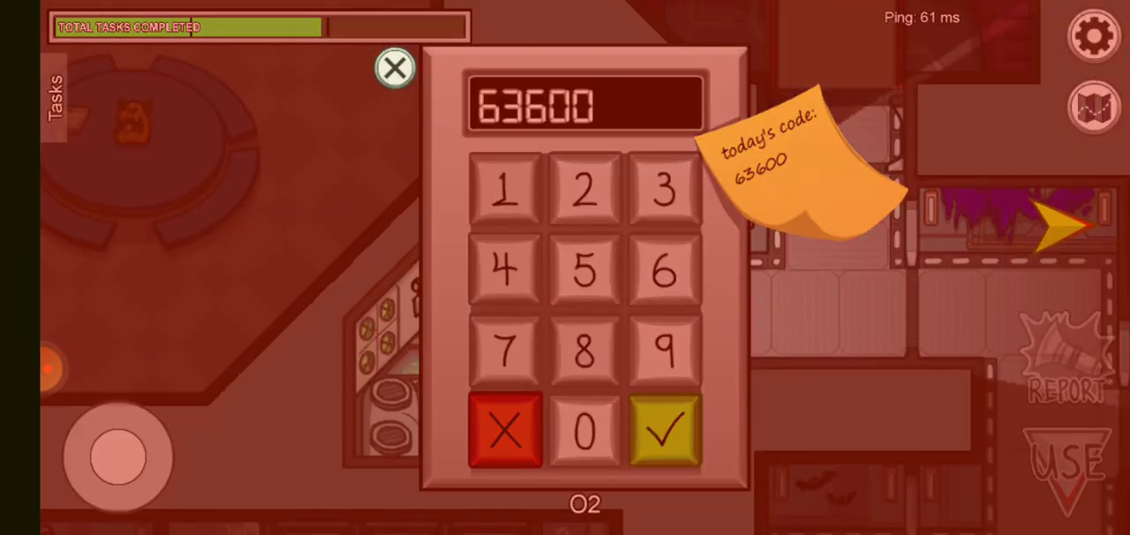
pyautogui.click(504, 430)
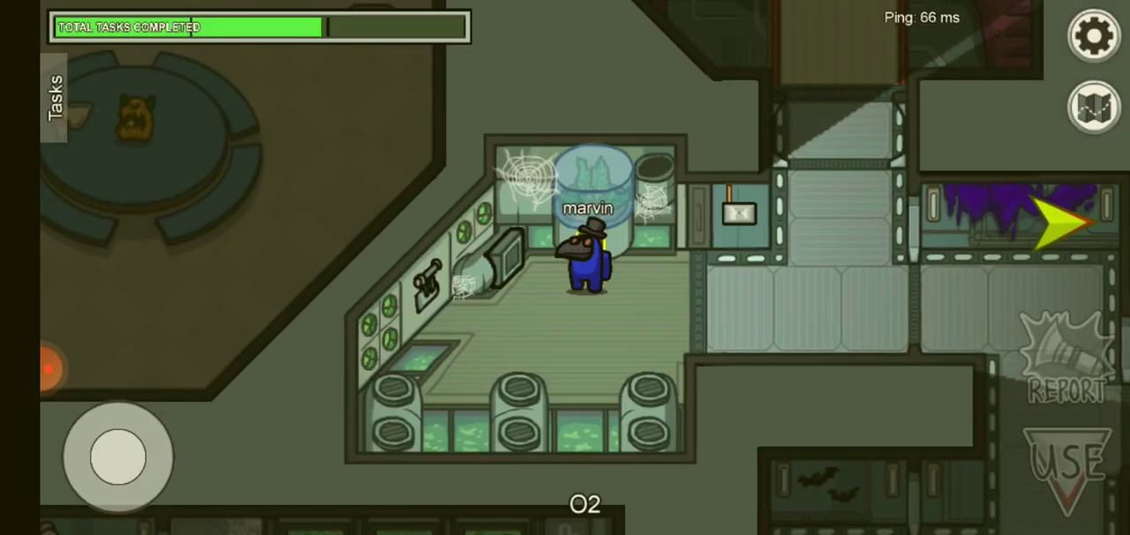
# Step: Complete Accept Diverted Power at the Navigation wall panel, then open chat
pyautogui.moveTo(117, 456)
pyautogui.mouseDown()
pyautogui.moveTo(146, 465)
pyautogui.moveTo(132, 423)
pyautogui.mouseUp()
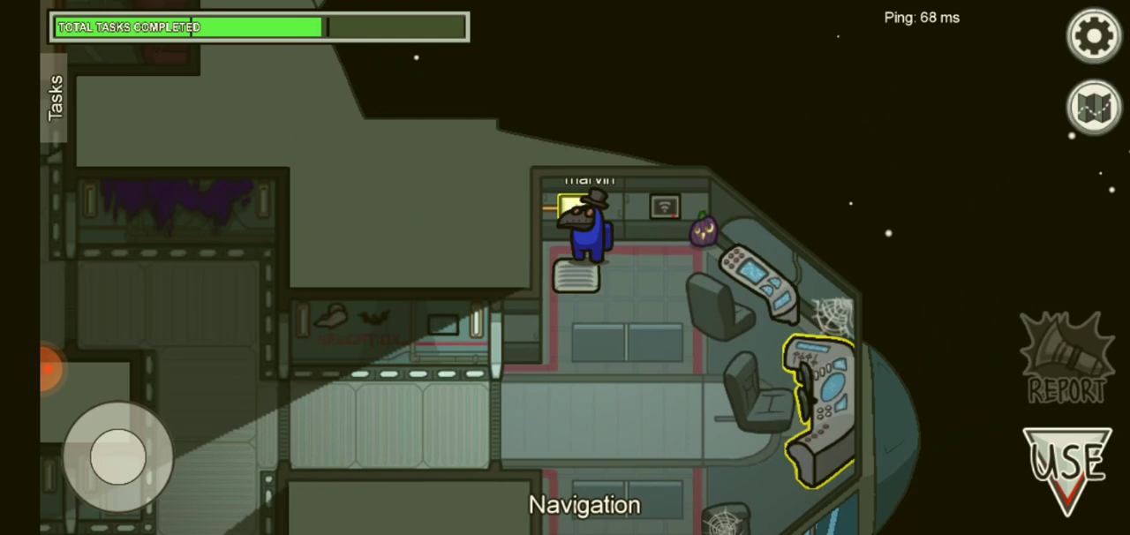
pyautogui.click(1066, 463)
pyautogui.click(584, 269)
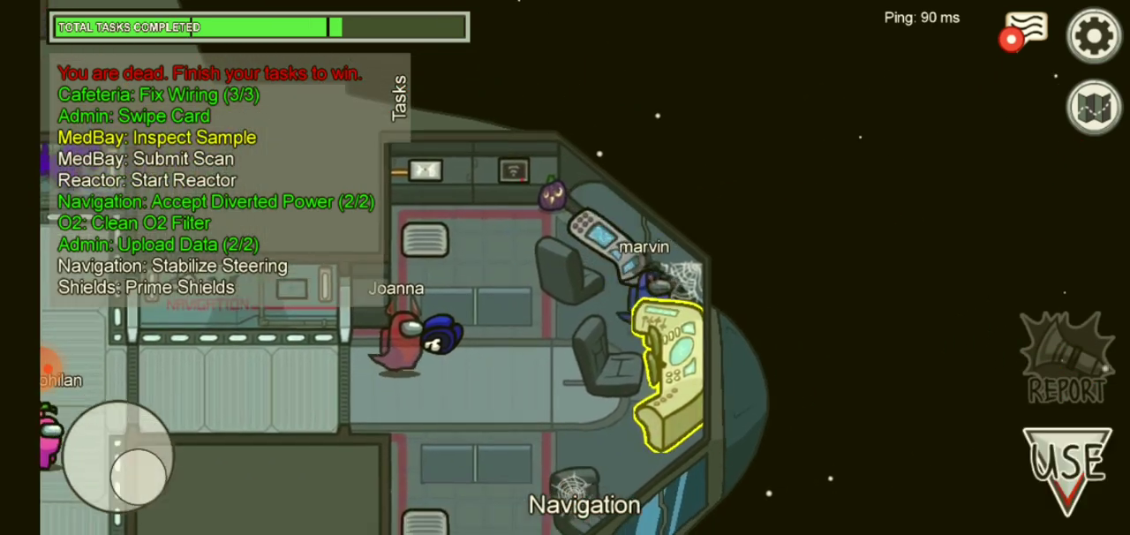
pyautogui.click(1026, 29)
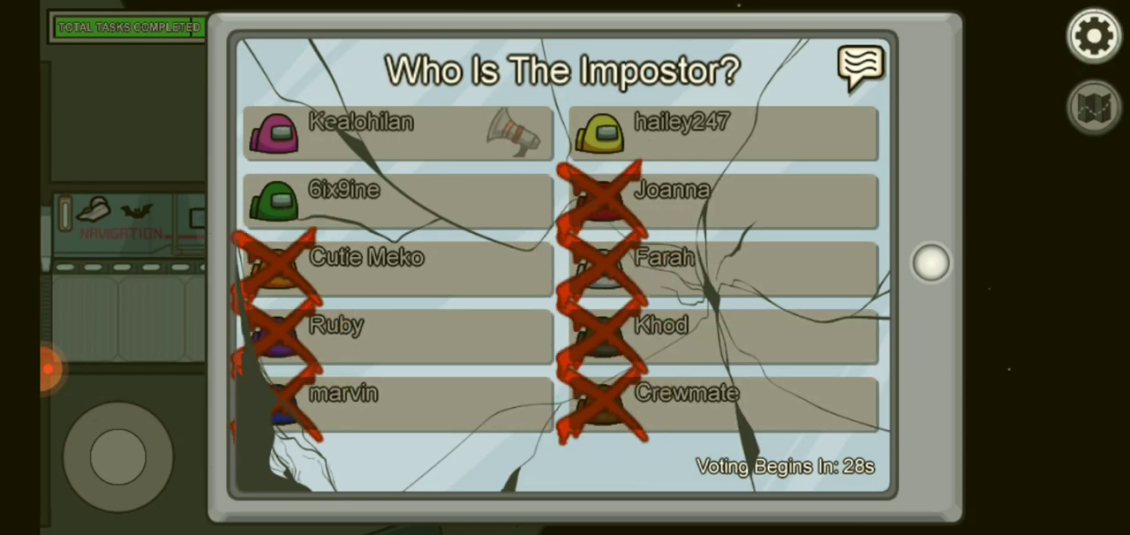
# Step: Open the meeting chat to read the accusations against yellow
pyautogui.click(860, 68)
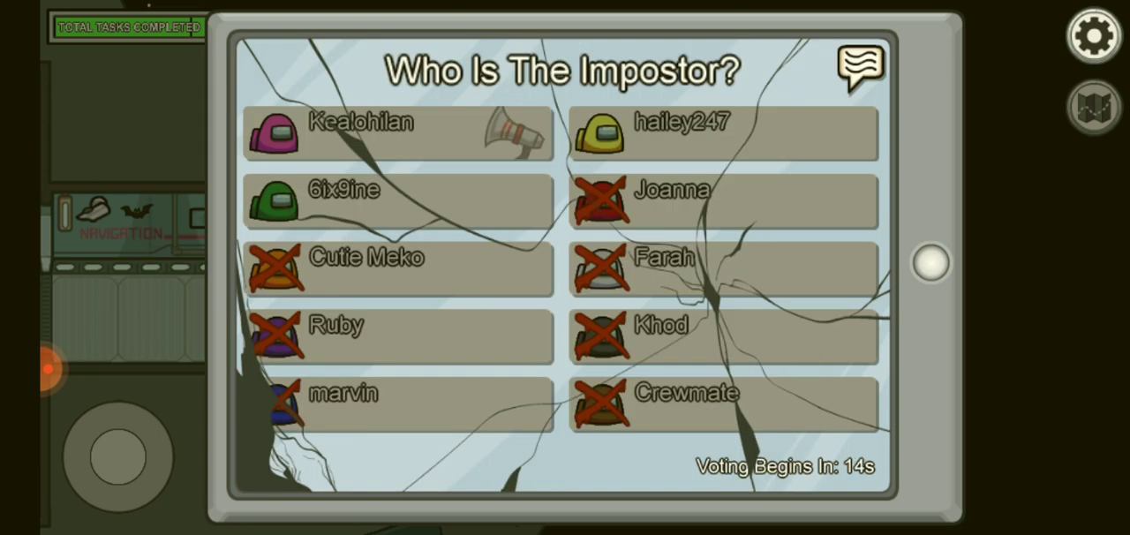
pyautogui.click(861, 66)
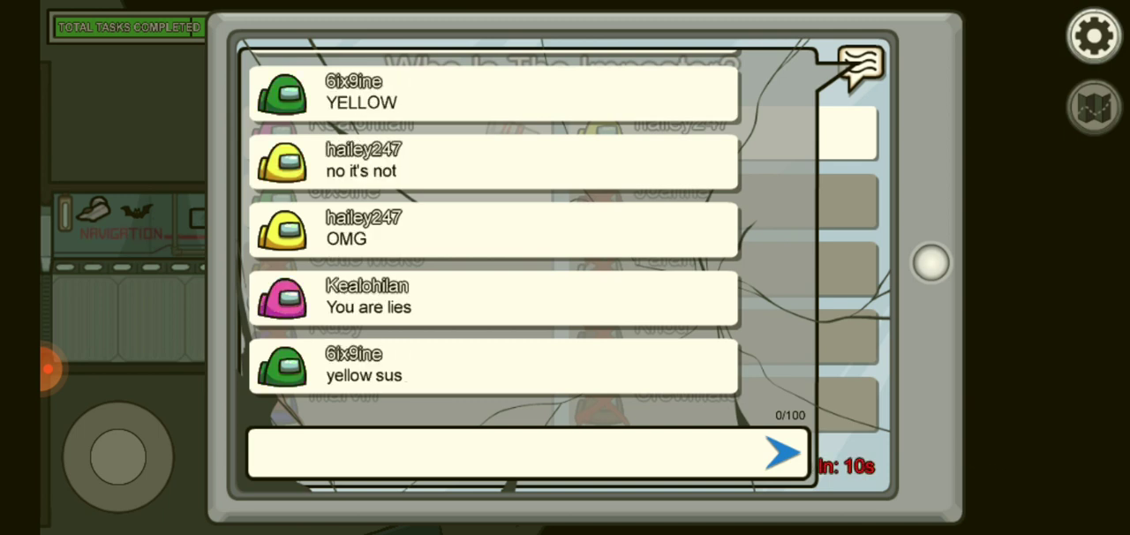
# Step: Leave the current game from the settings menu and browse public games
pyautogui.click(1092, 35)
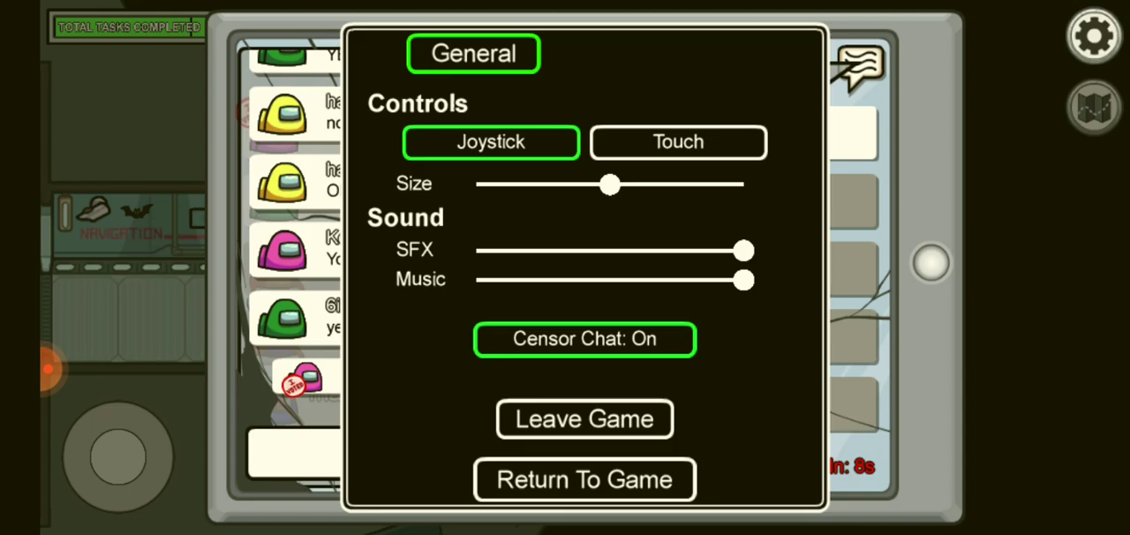
pyautogui.click(585, 418)
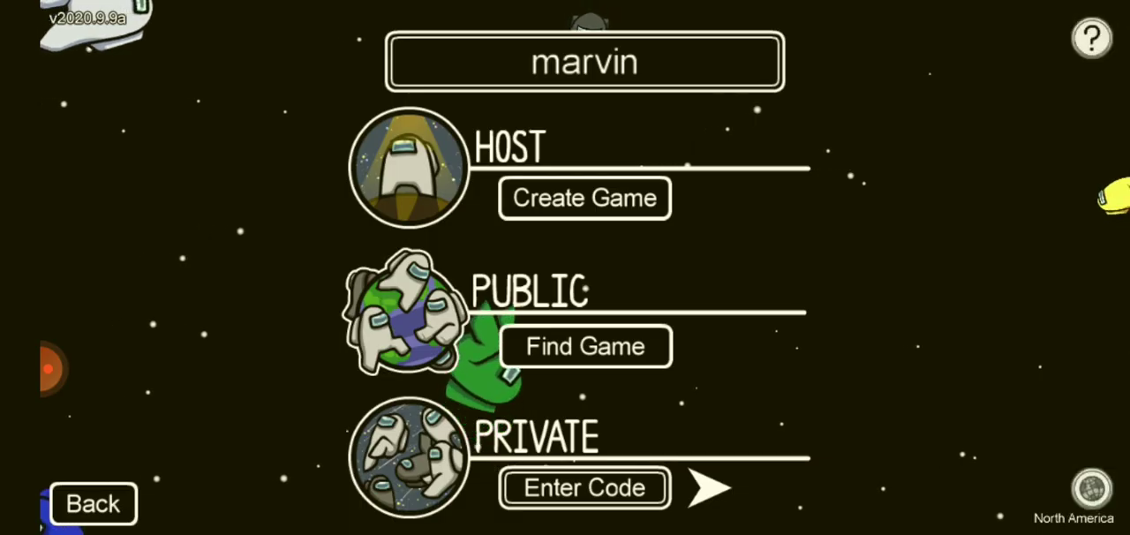
pyautogui.click(585, 345)
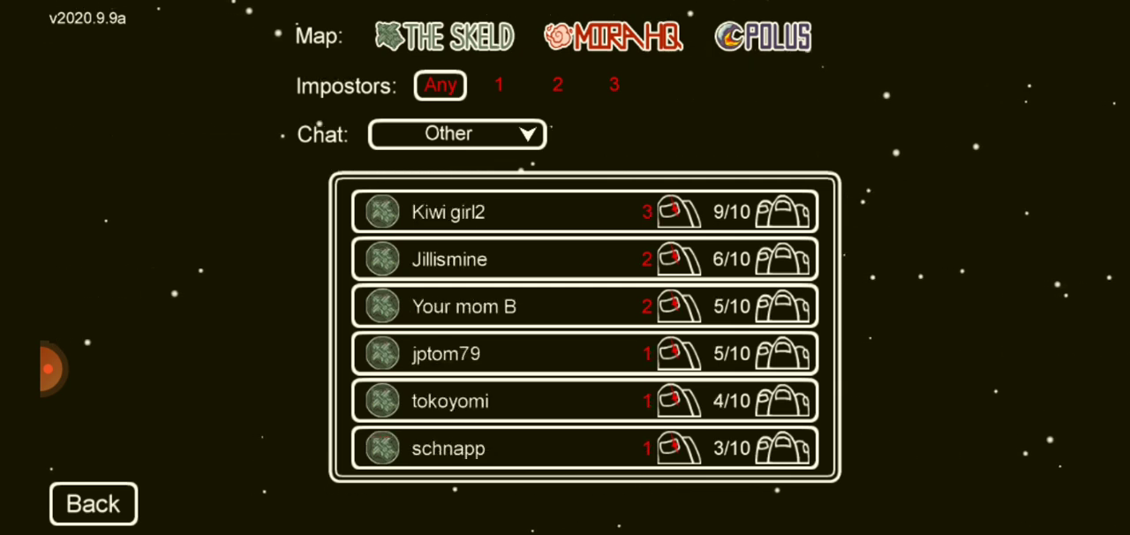
# Step: Filter the lobby list to 2 impostors and join a full 10/10 lobby
pyautogui.click(498, 84)
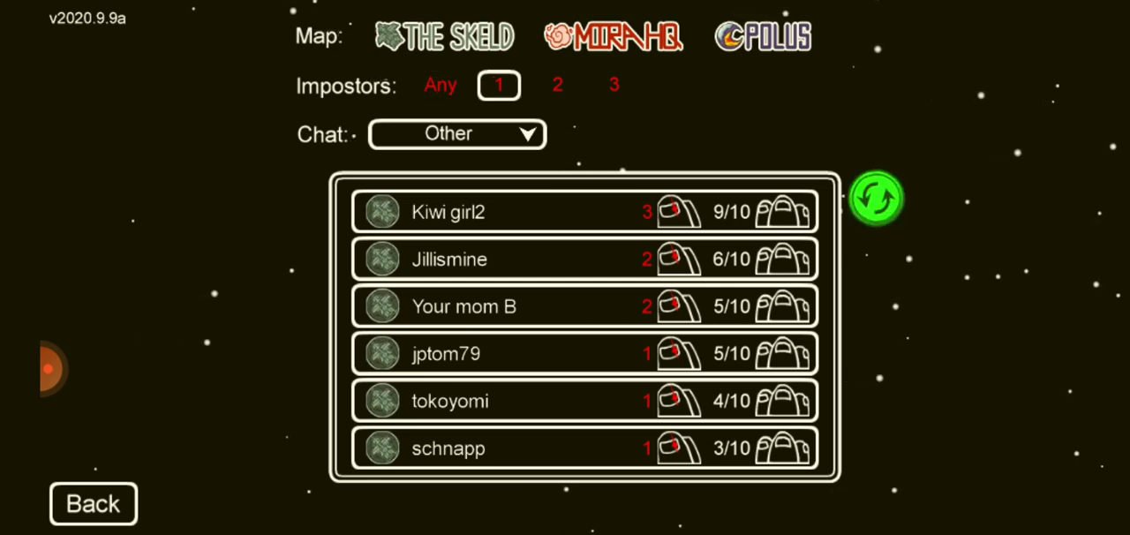
pyautogui.click(557, 85)
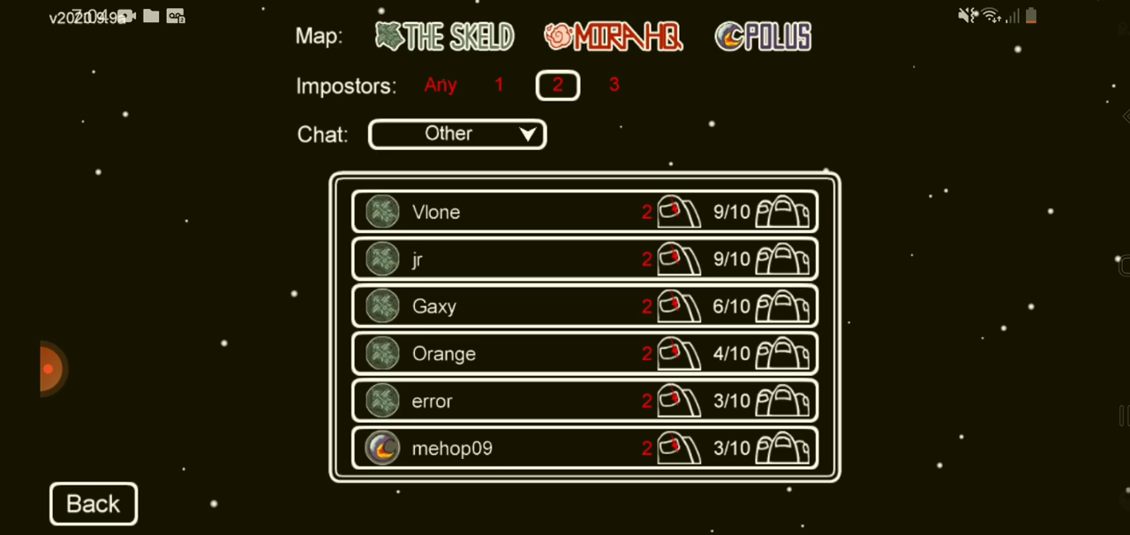
pyautogui.click(383, 307)
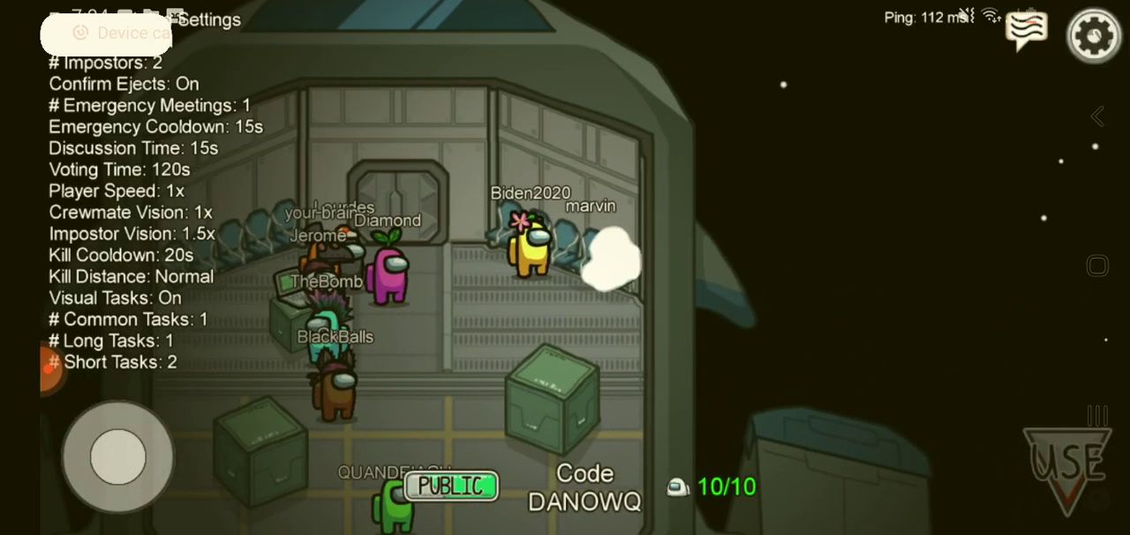